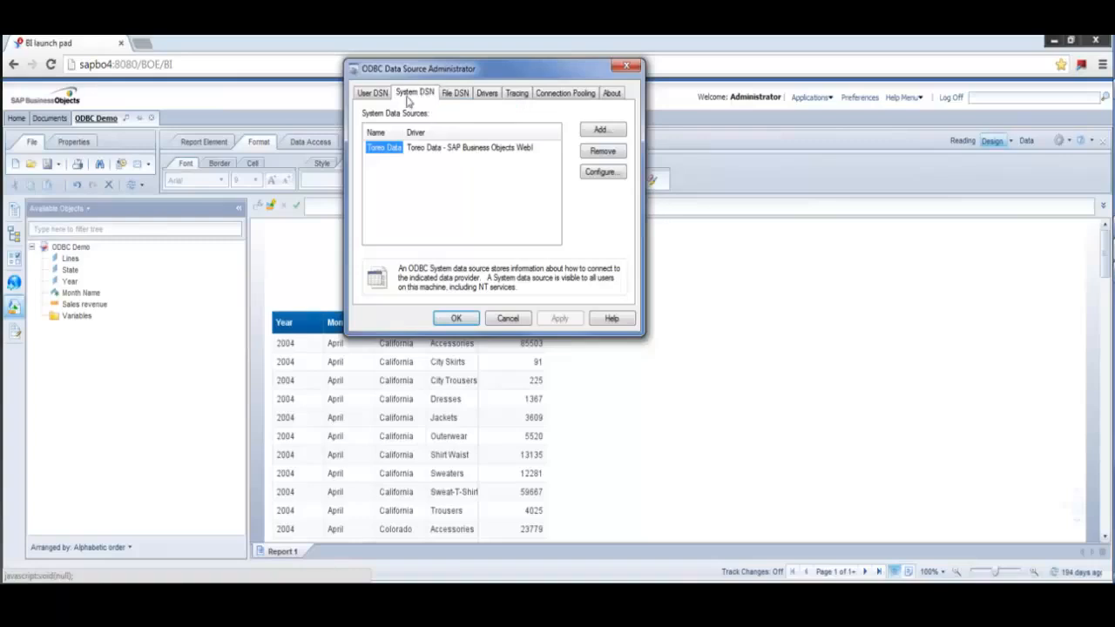
- Add a new system data source using the Toreo Data SAP BusinessObjects WebI driver
left_click(603, 131)
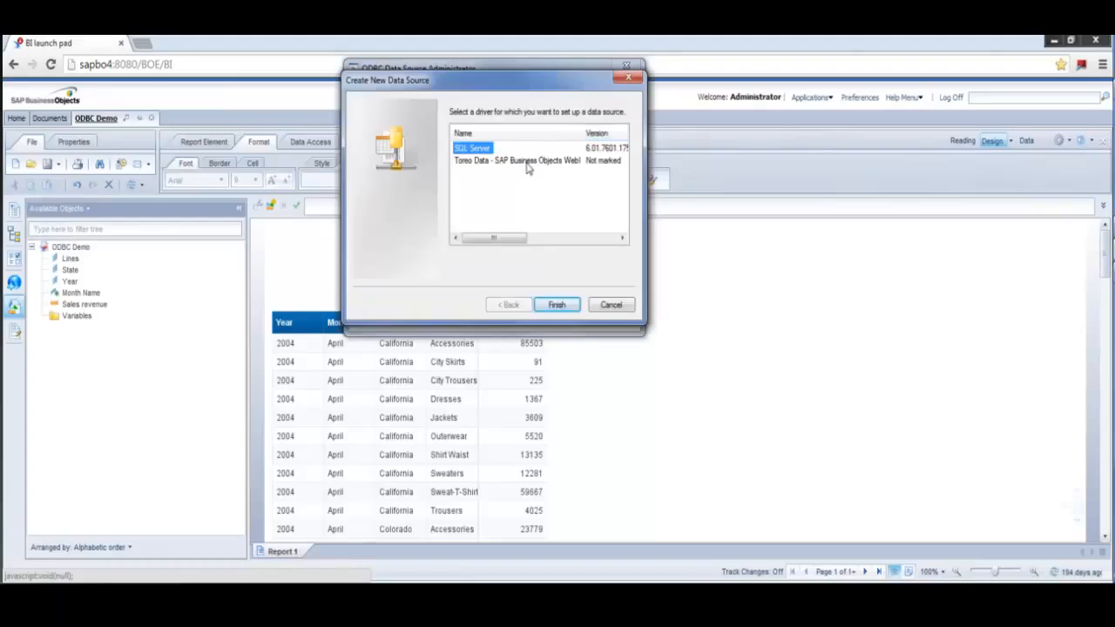
left_click(526, 162)
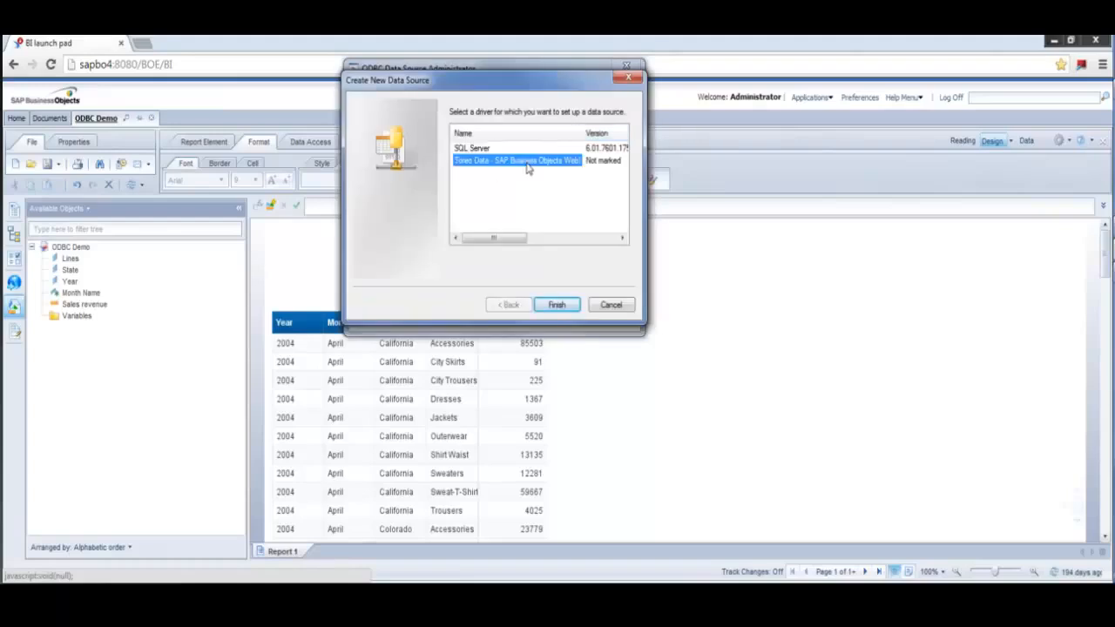
left_click(556, 305)
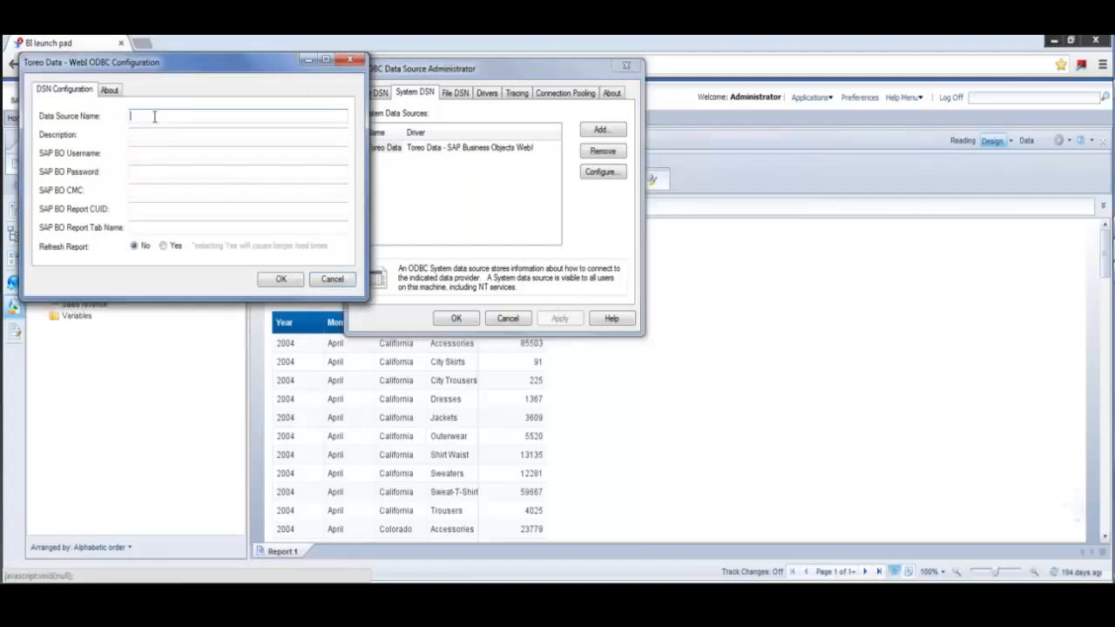
- Name the source 'Tableau Toreo Data' and enter the BO username, password and CMC sapbo4
type("Tab")
key("BackSpace")
key("BackSpace")
type("ableau Toreo Data")
key("Tab")
key("Tab")
type("Admi")
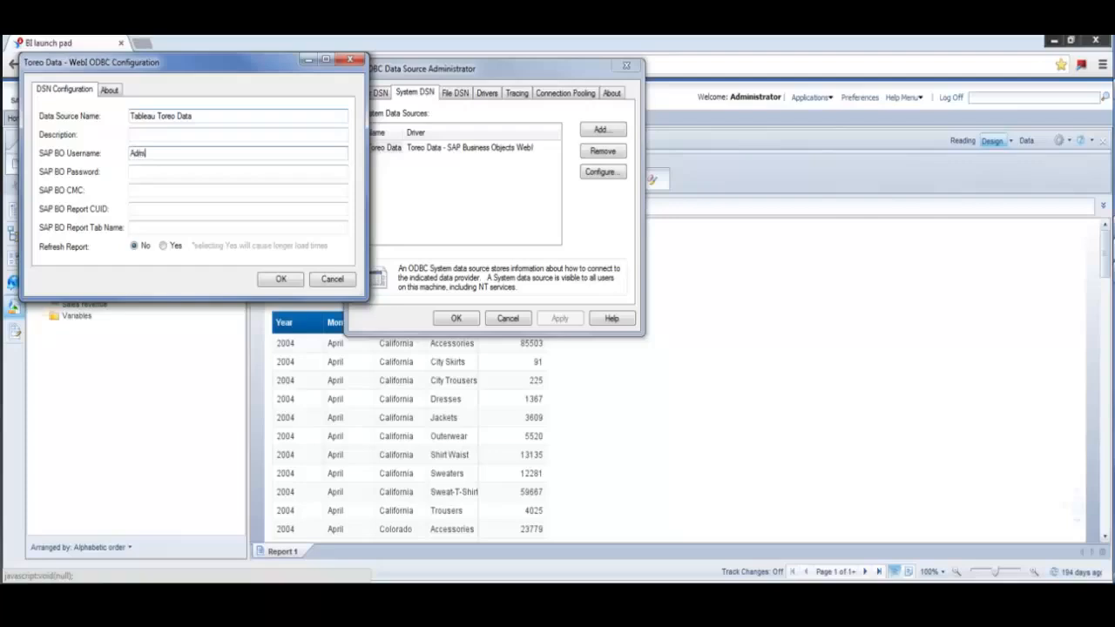
type("nistrator")
key("Tab")
type("***********")
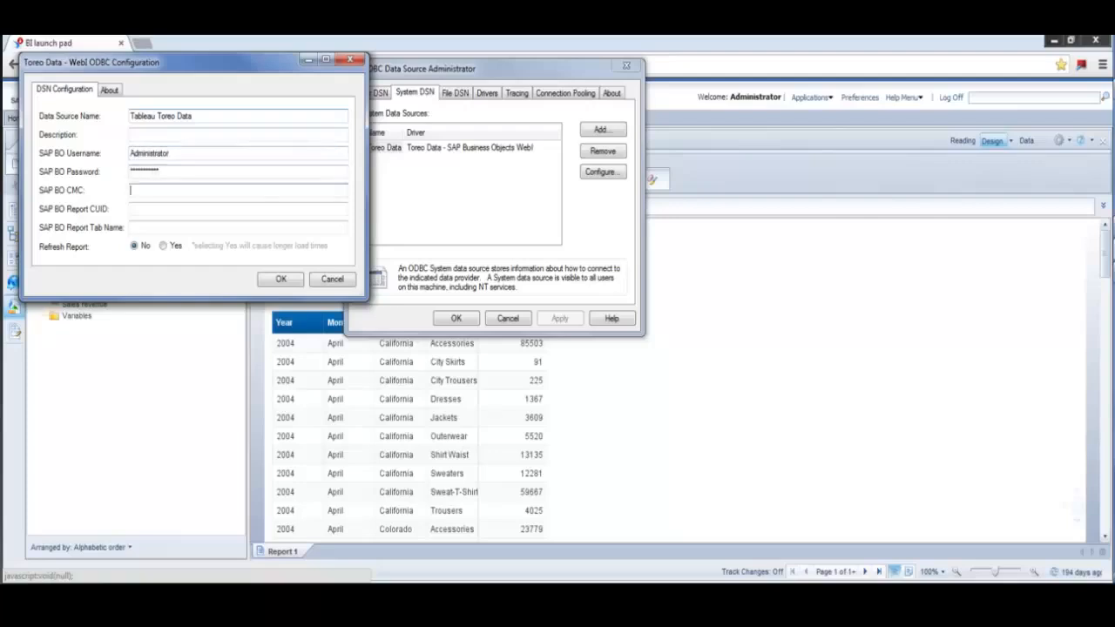
type("sapbo4")
key("Tab")
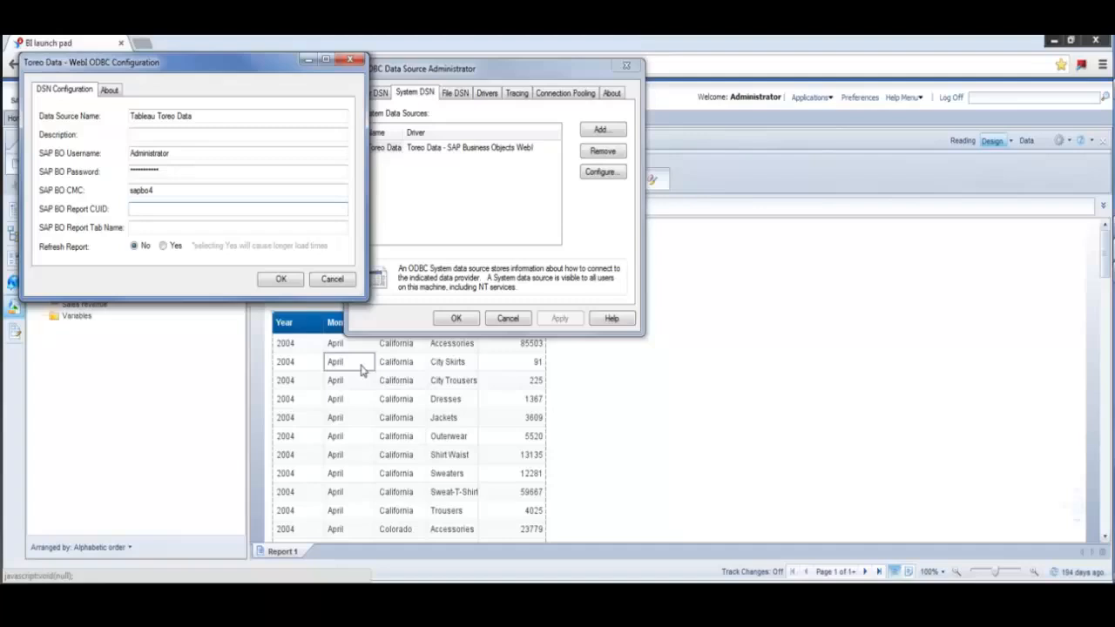
key("alt+Tab")
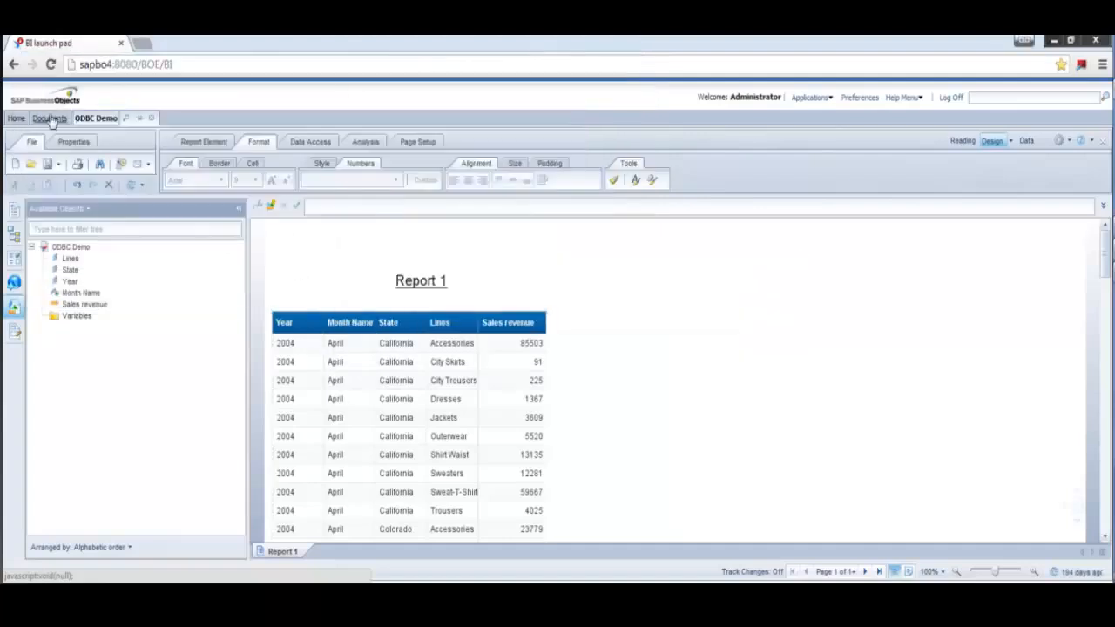
- Copy the ODBC Demo report's CUID from its BI launch pad properties into the Report CUID field
left_click(51, 121)
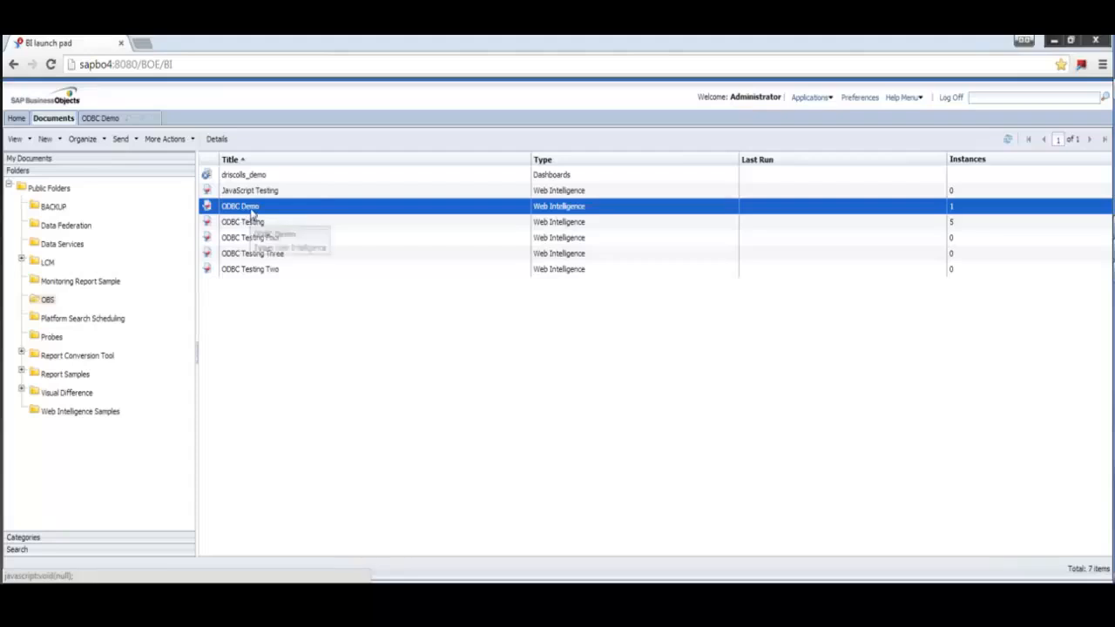
right_click(251, 213)
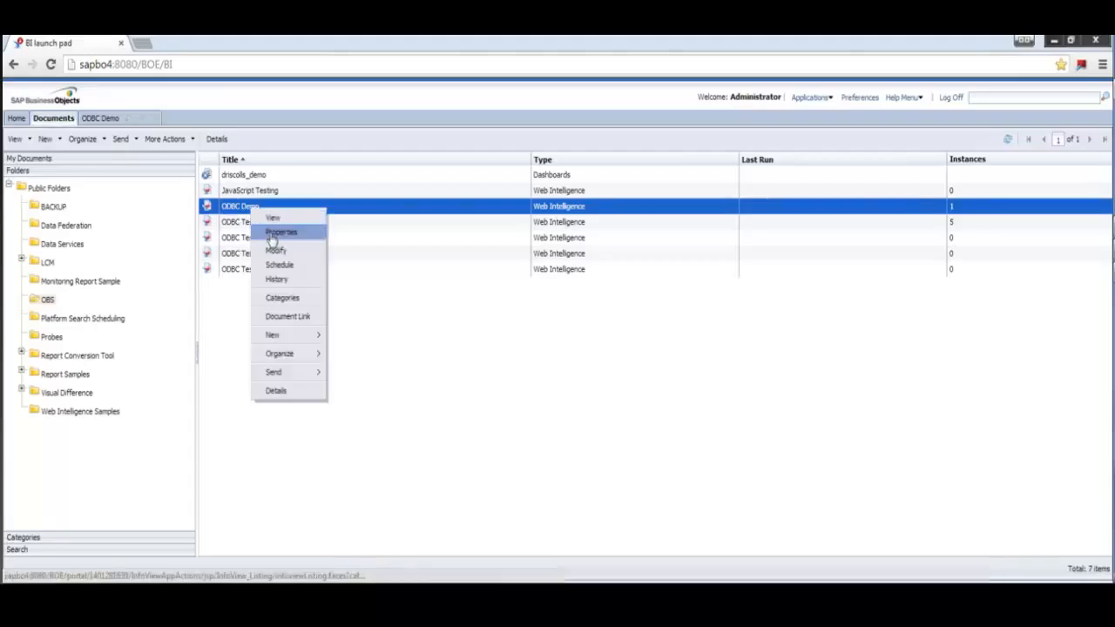
left_click(270, 234)
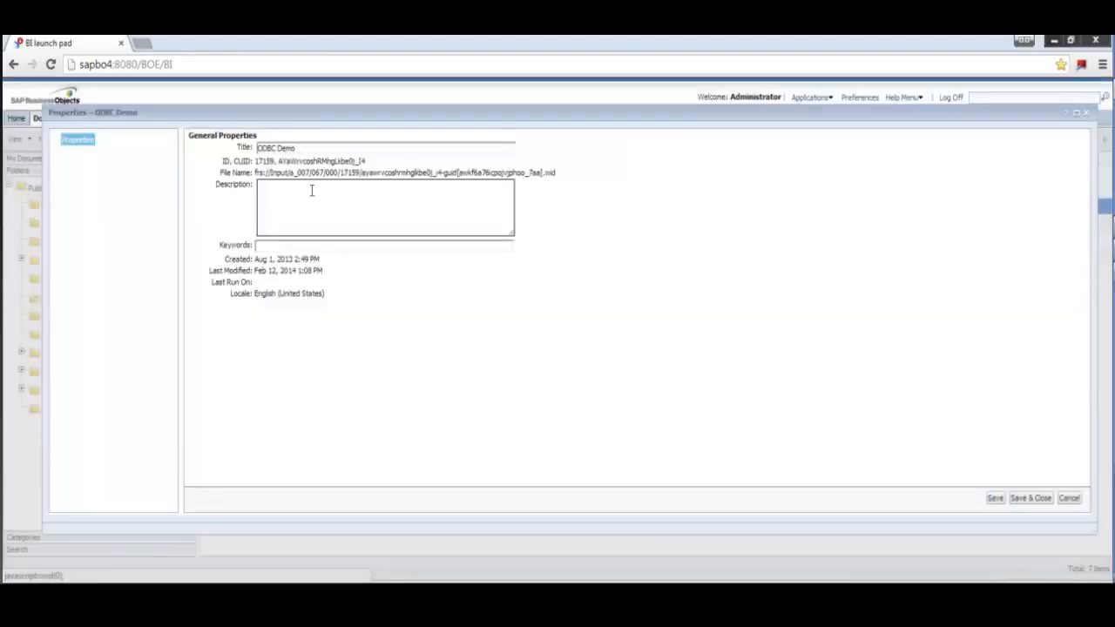
left_click_drag(279, 161, 367, 162)
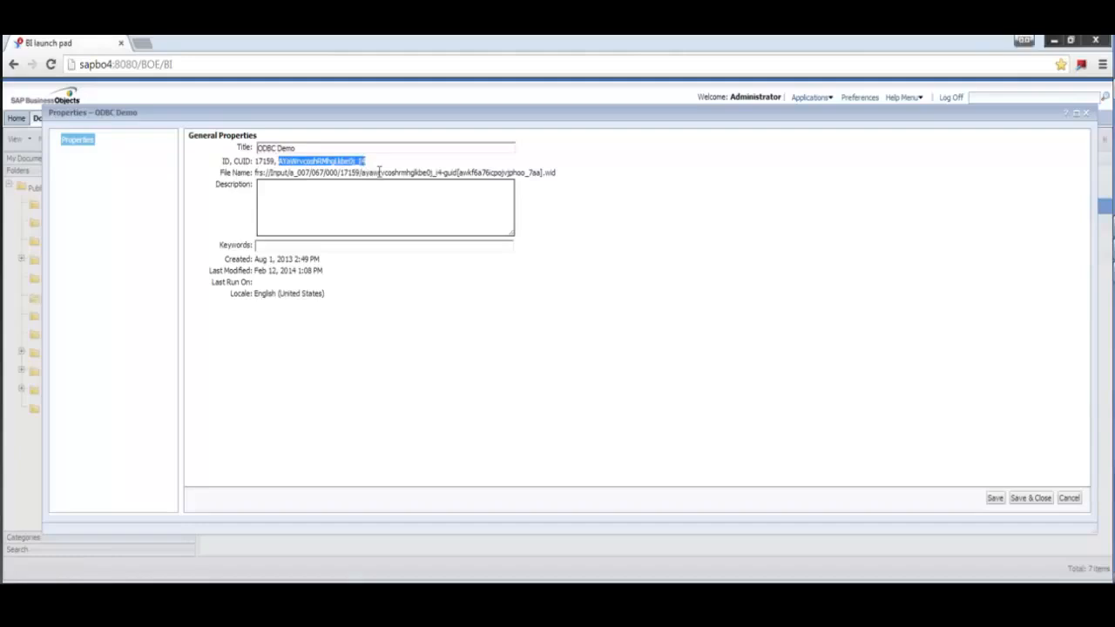
key("alt+Tab")
left_click(195, 207)
type("AYaWrvcoshRMhgUkbe0j_I4")
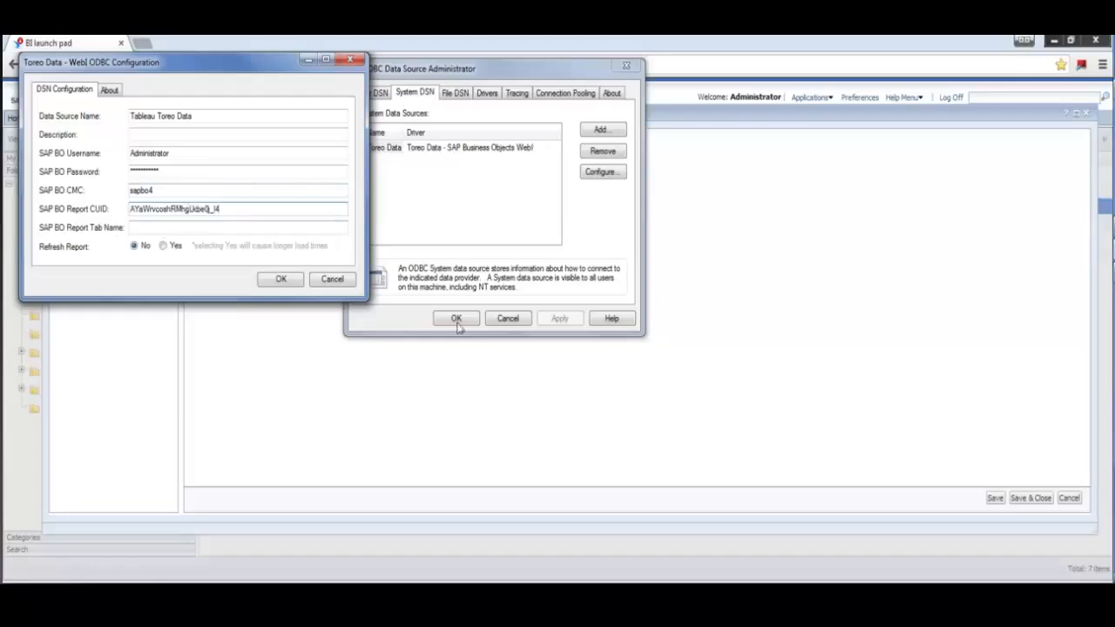
- Close the report properties, set the report tab name to 'Report 1' and save the data source
key("alt+Tab")
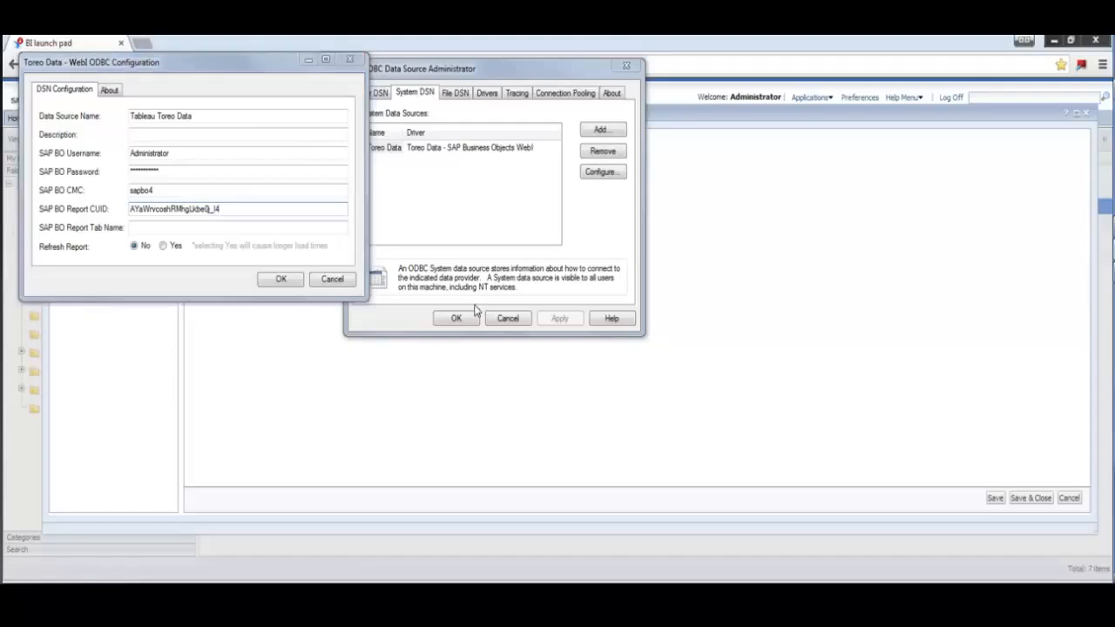
left_click(1068, 499)
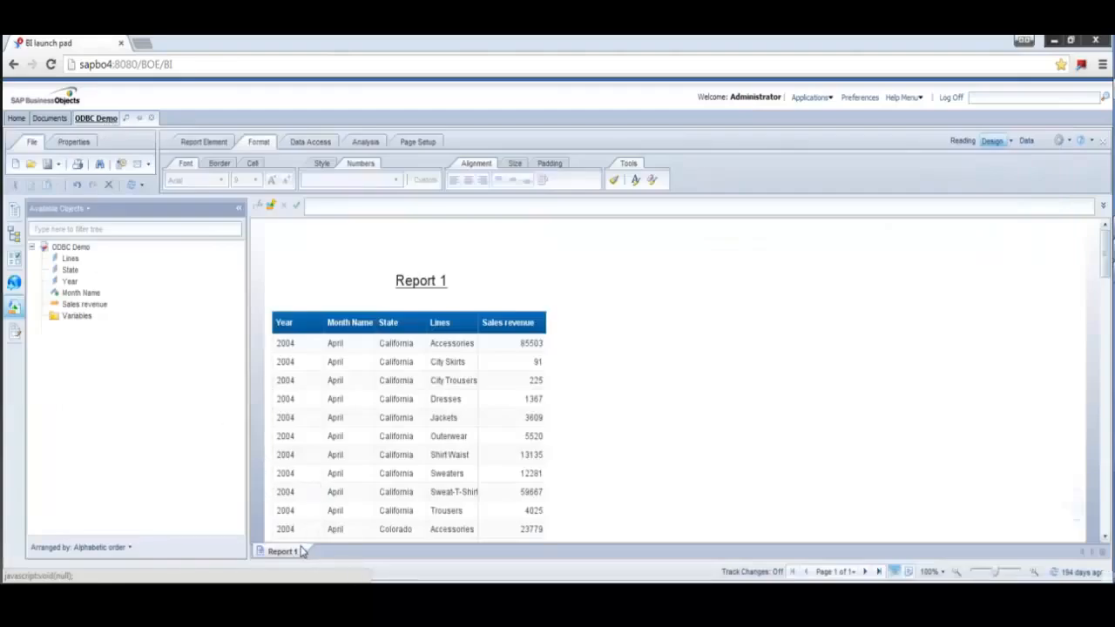
key("alt+Tab")
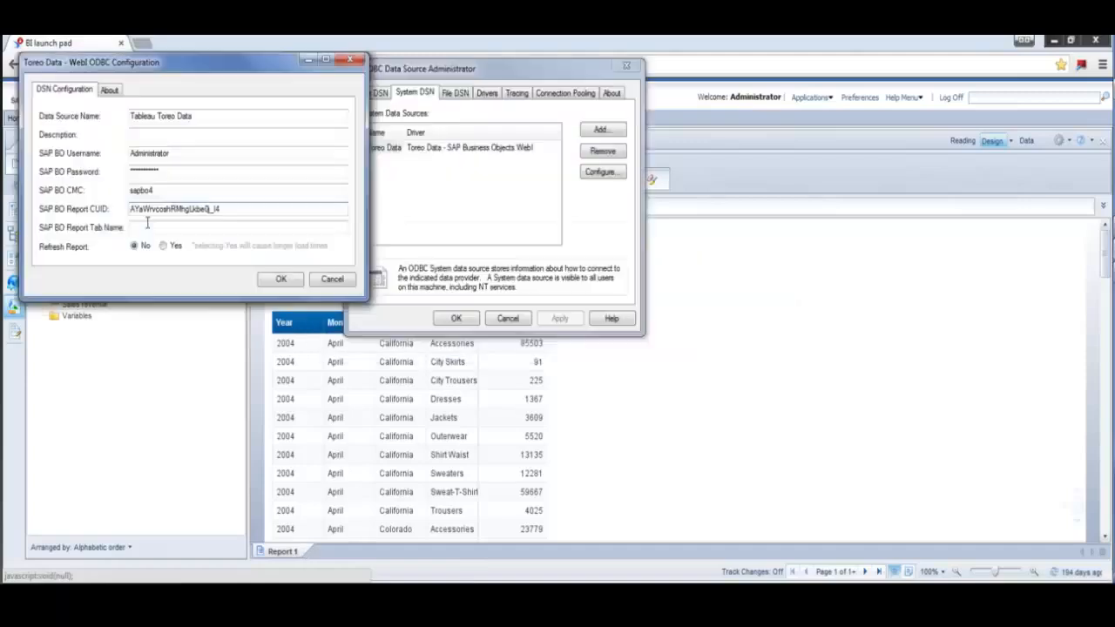
left_click(149, 227)
type("Report 1")
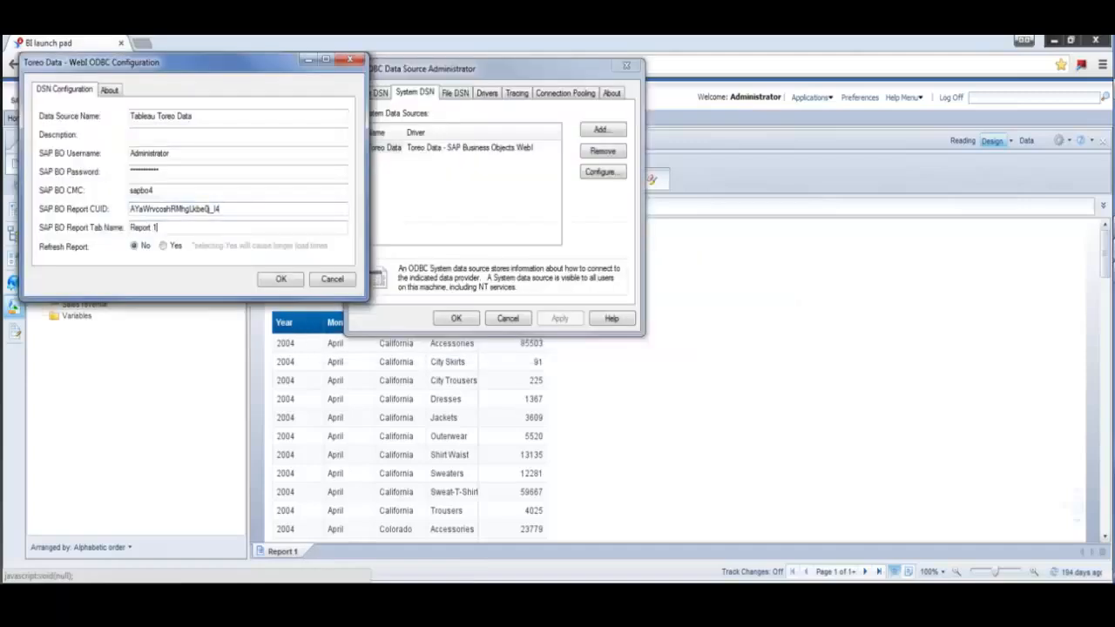
left_click(269, 279)
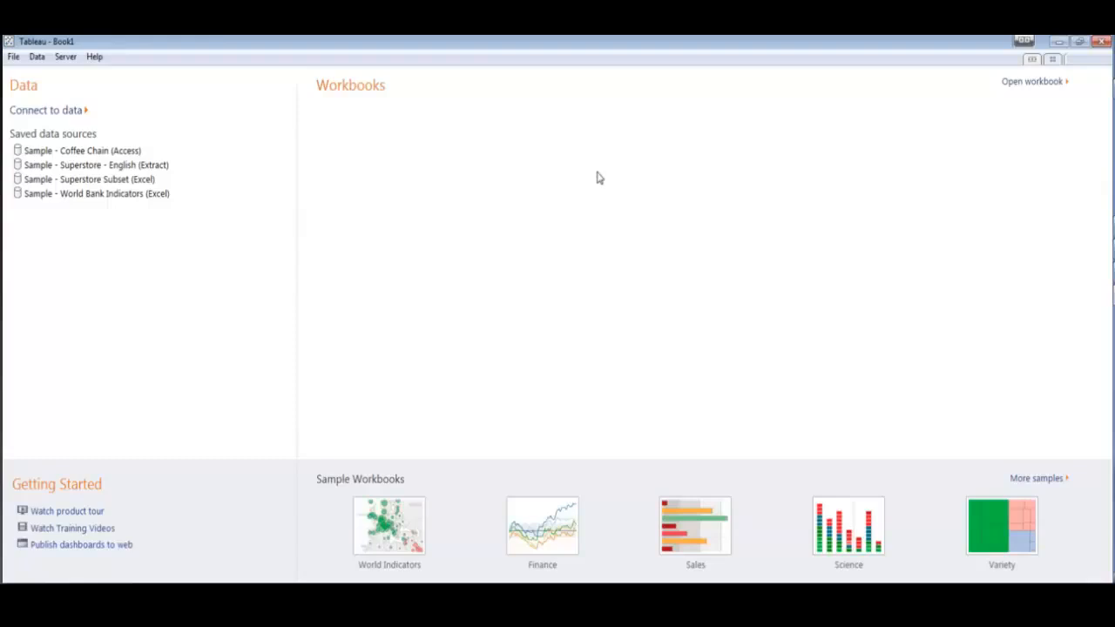
- Connect Tableau through Other Databases (ODBC) to the Tableau Toreo Data DSN
left_click(73, 115)
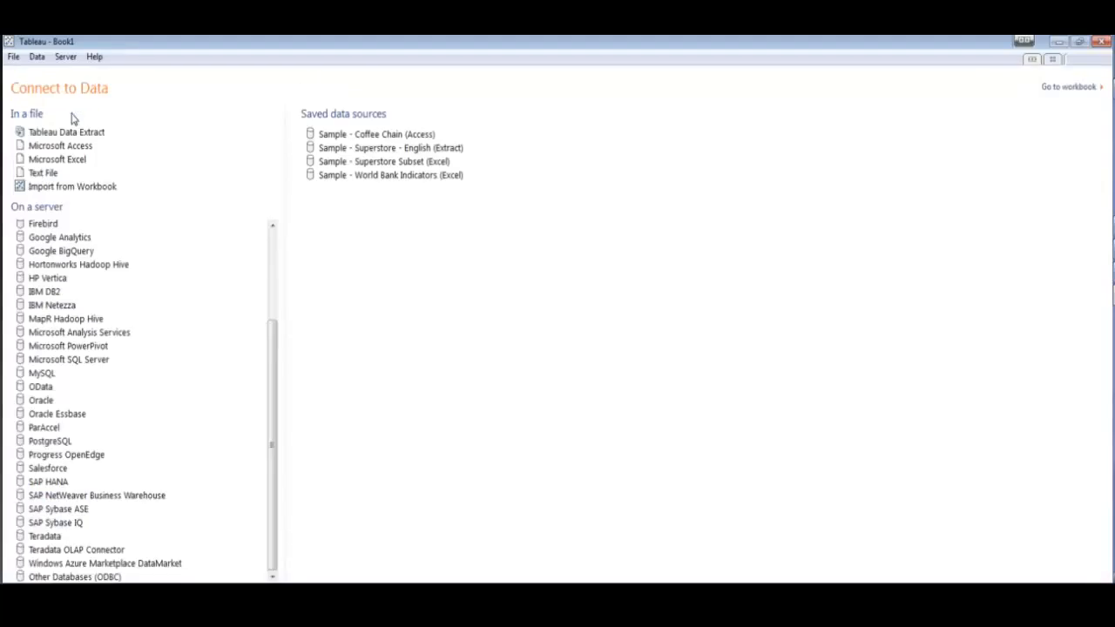
left_click(85, 577)
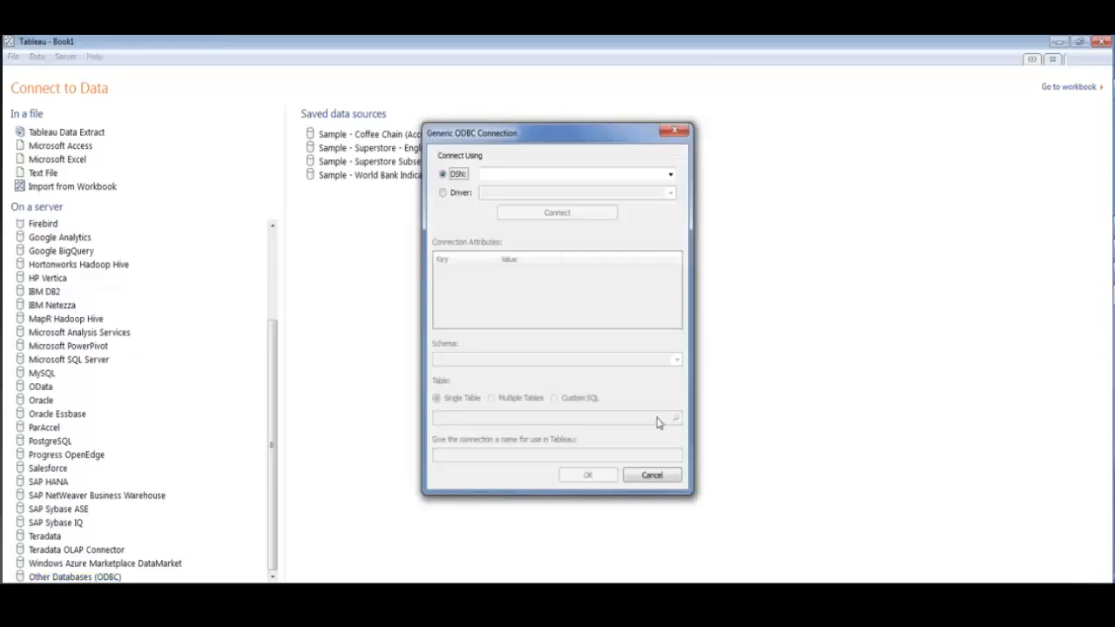
left_click(670, 176)
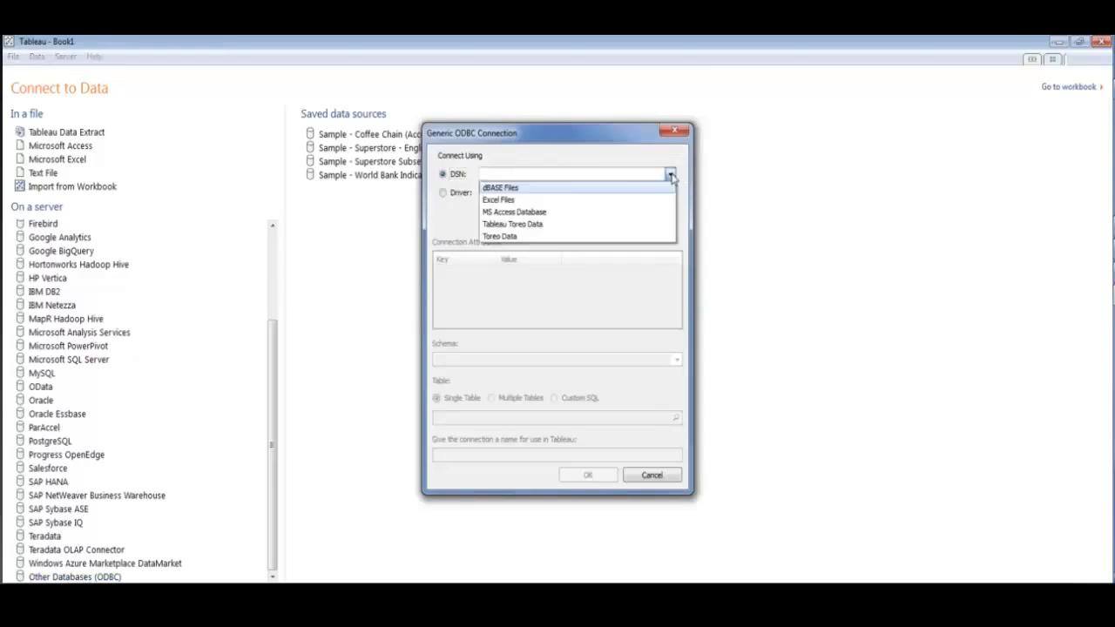
left_click(559, 225)
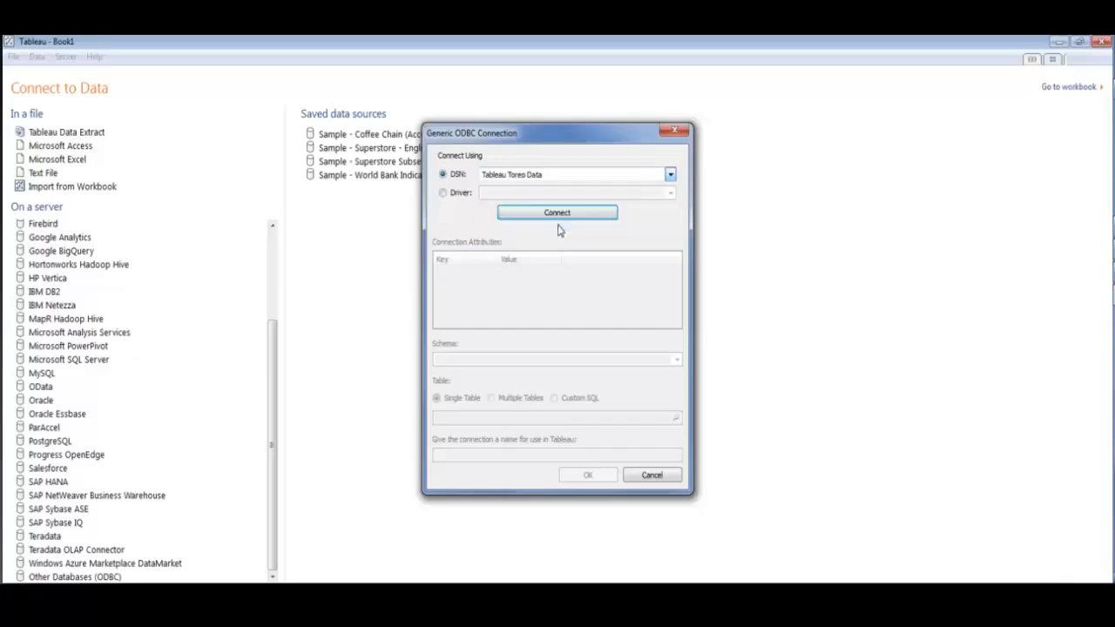
left_click(558, 213)
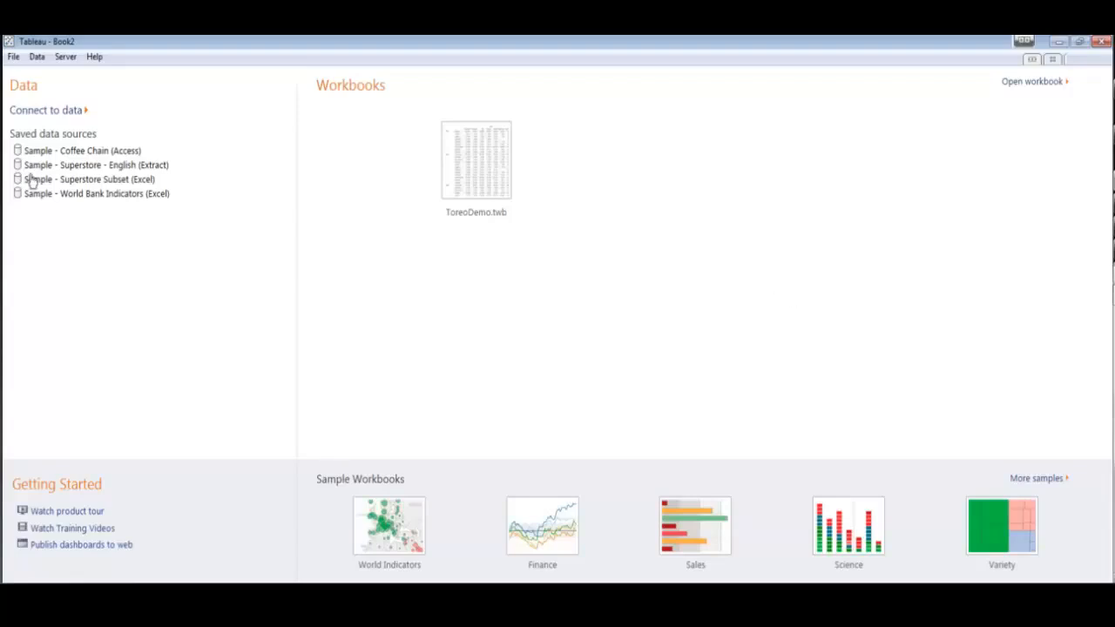
- From the Book2 start page, reconnect via Other Databases (ODBC) using DSN Tableau Toreo Data
left_click(57, 111)
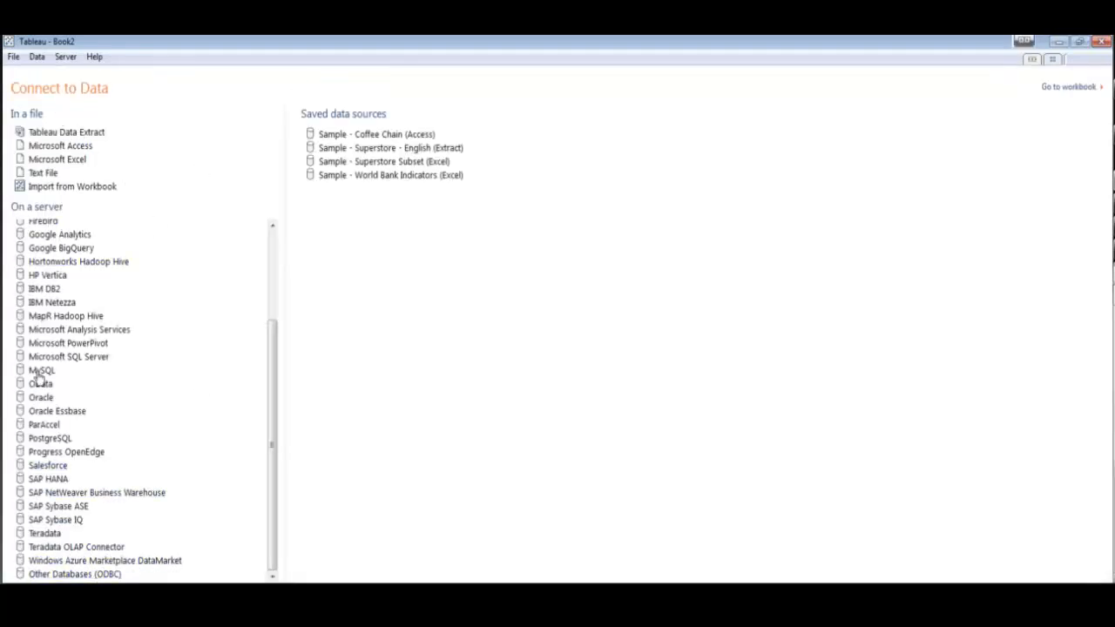
left_click(106, 577)
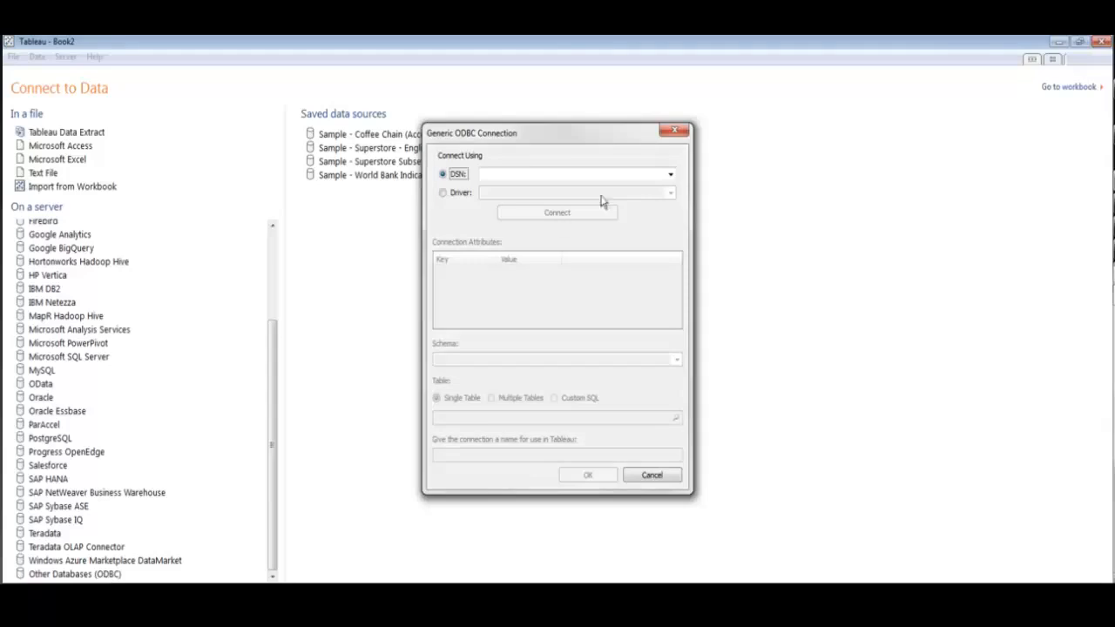
left_click(670, 176)
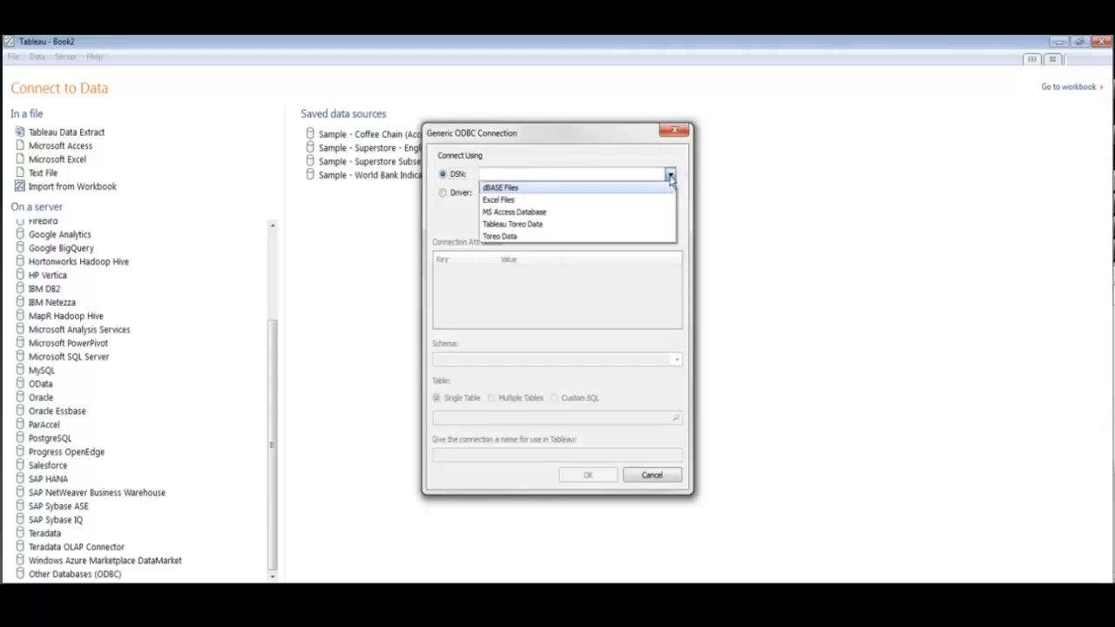
left_click(591, 229)
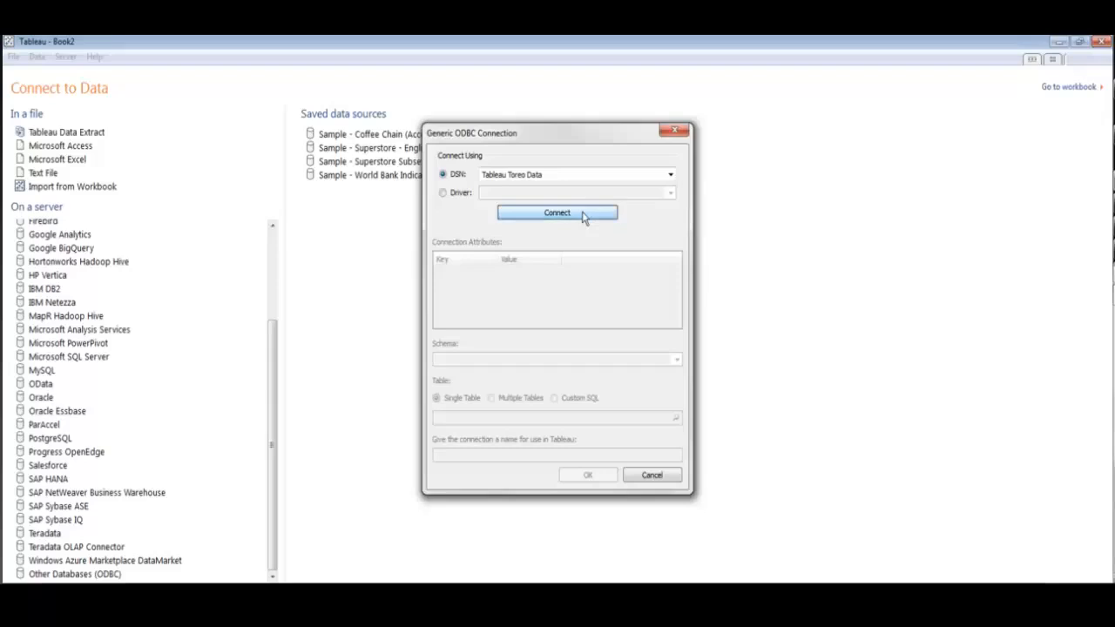
left_click(584, 217)
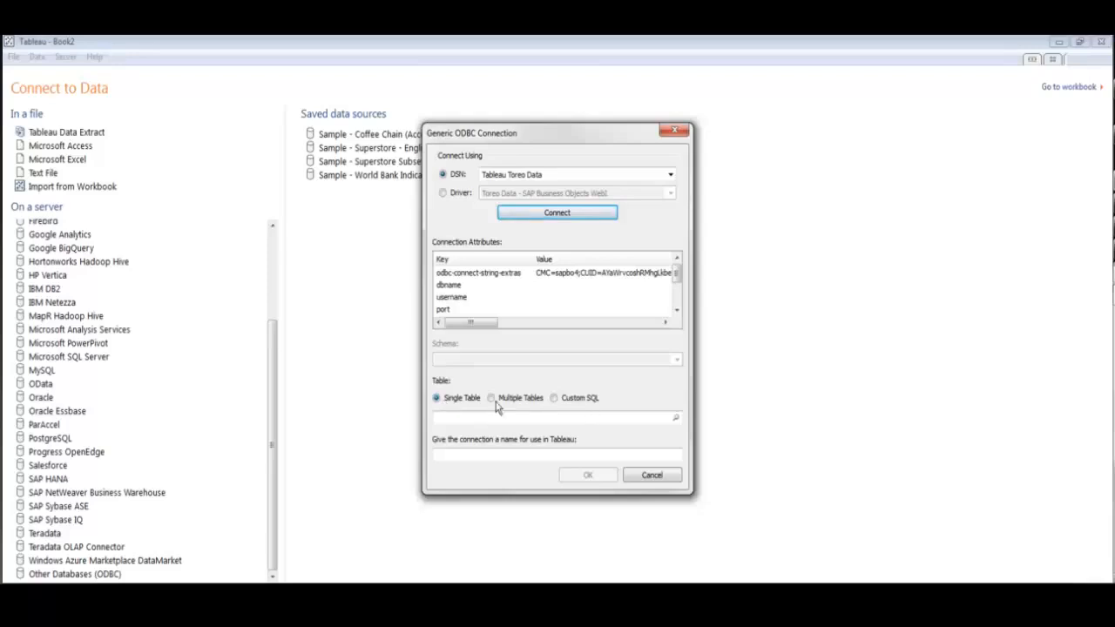
- Select the WEBI table and finish the ODBC connection setup
left_click(675, 420)
left_click(482, 221)
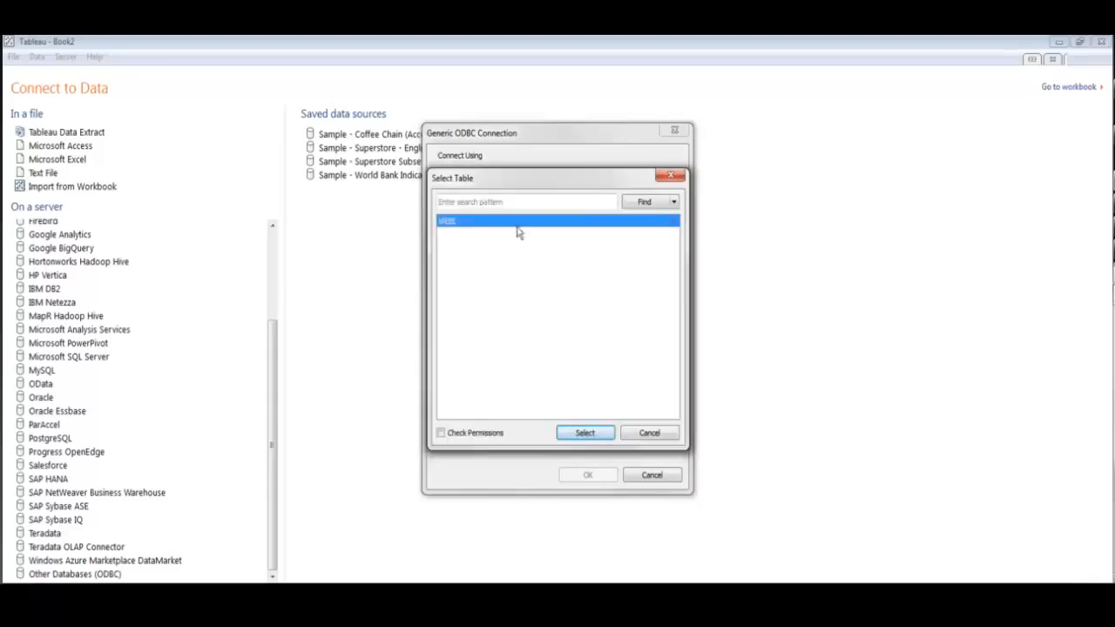
left_click(581, 433)
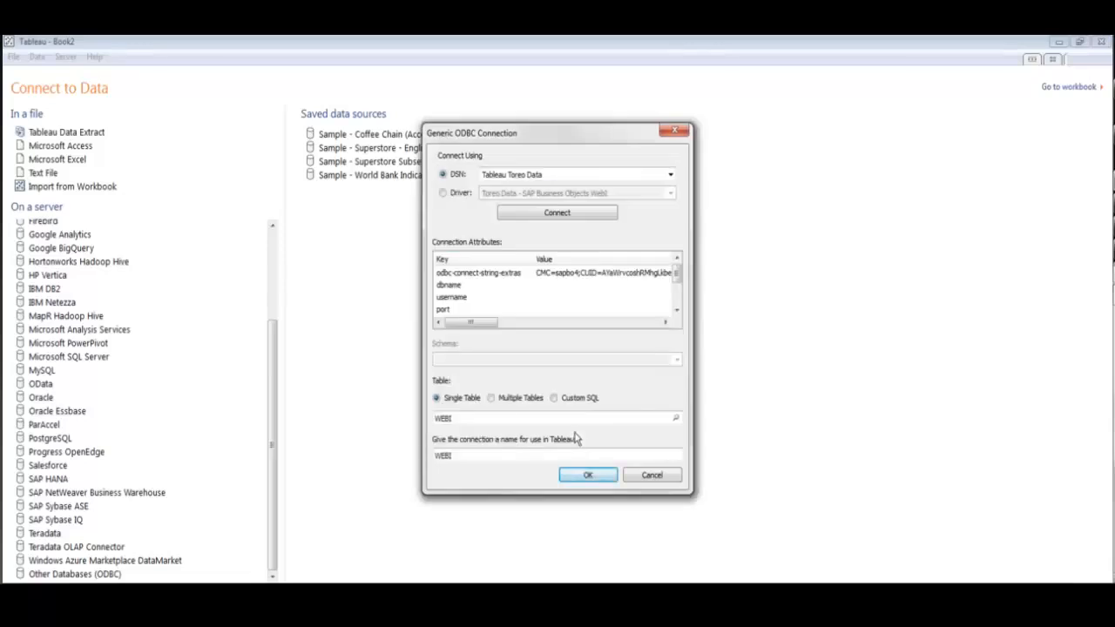
left_click(583, 481)
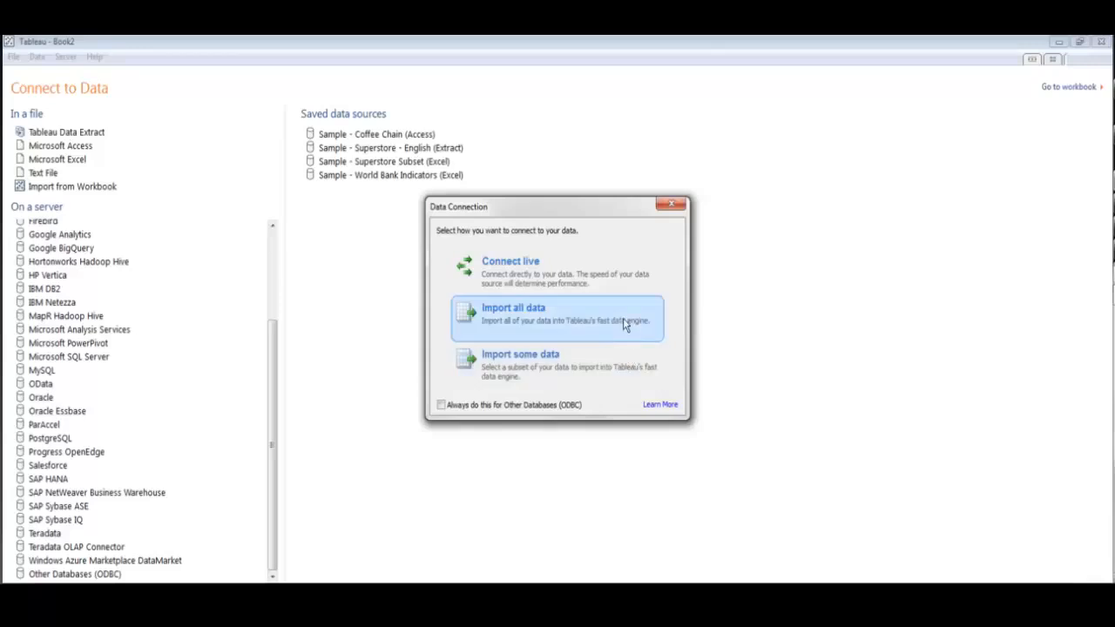
- Import all data into an extract saved as 'Toreo Sample'
left_click(623, 319)
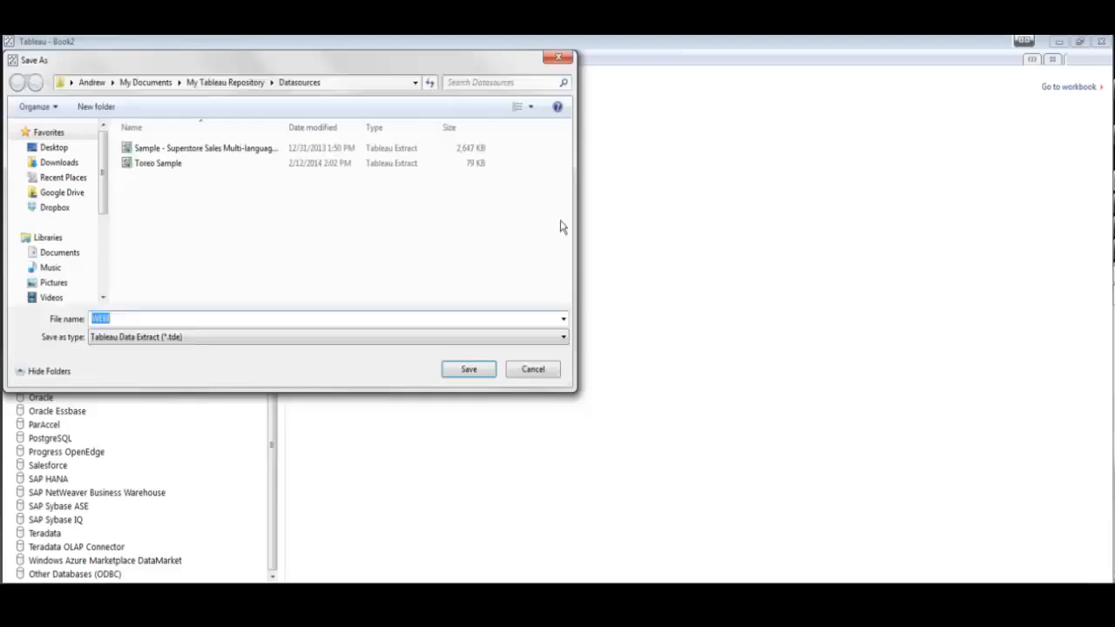
type("Tor")
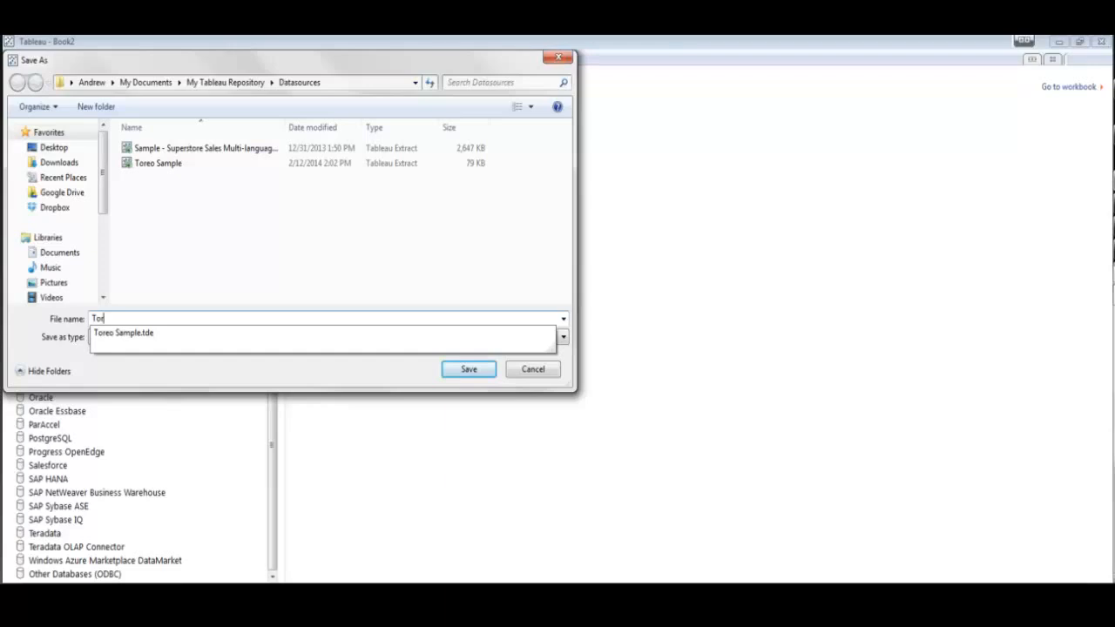
type("eo Sample1")
left_click(453, 370)
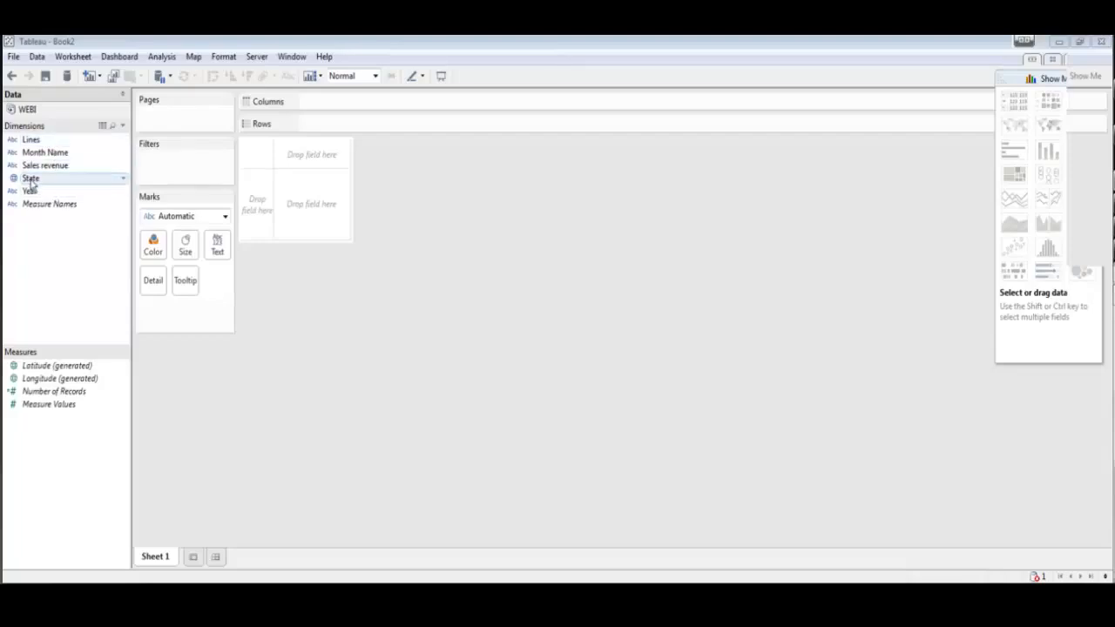
- Put State on Rows, Lines on Columns, Number of Records in the view, and add Year
left_click_drag(46, 181, 267, 214)
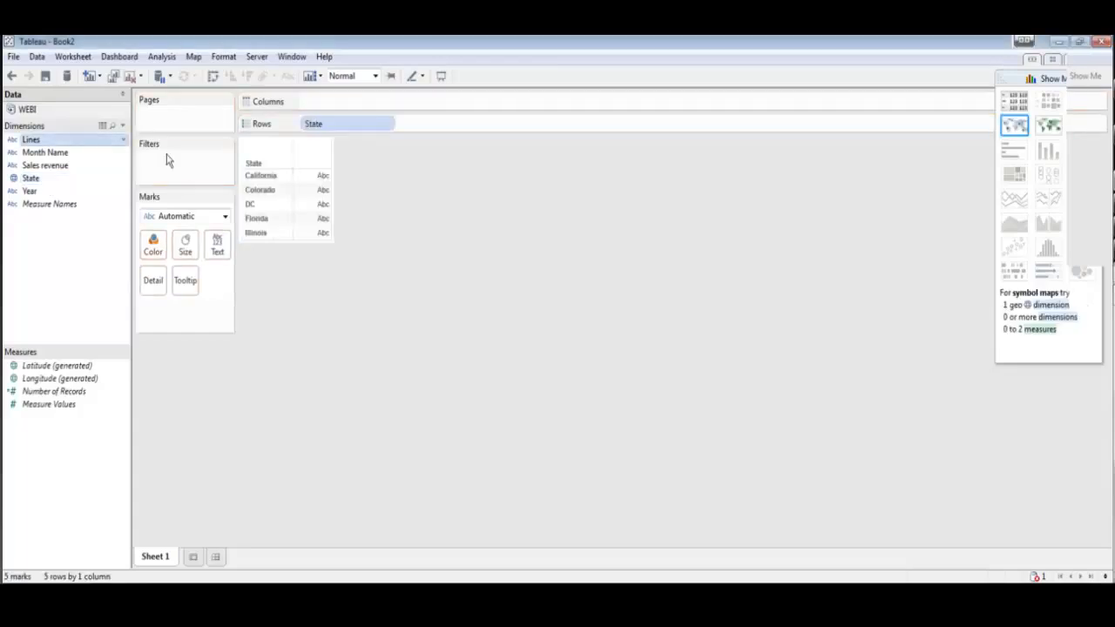
left_click_drag(168, 160, 321, 160)
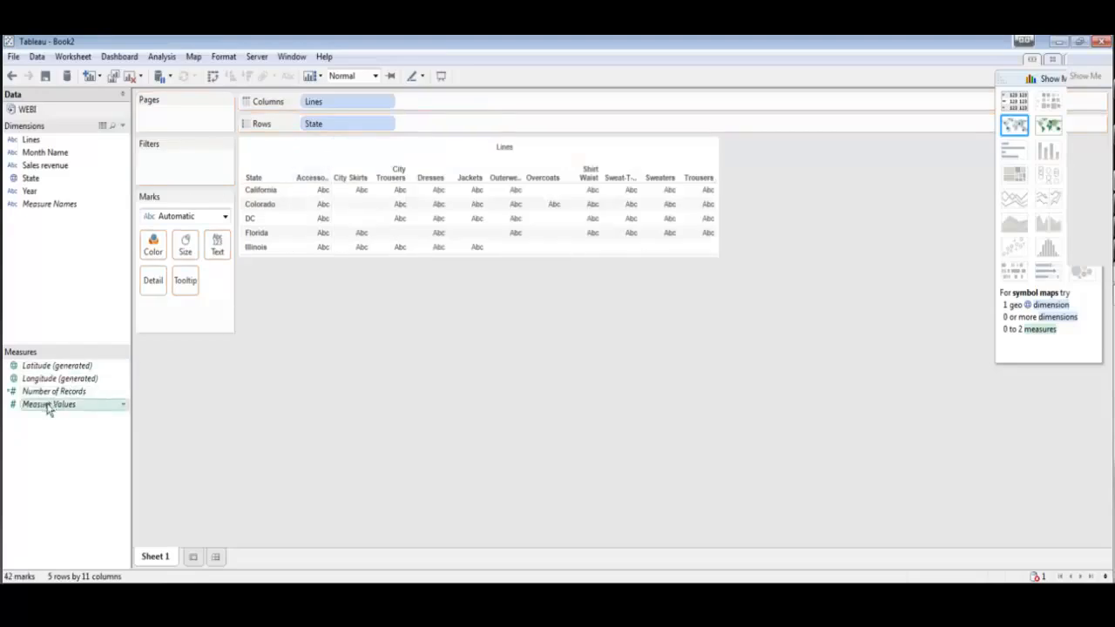
left_click_drag(75, 393, 319, 207)
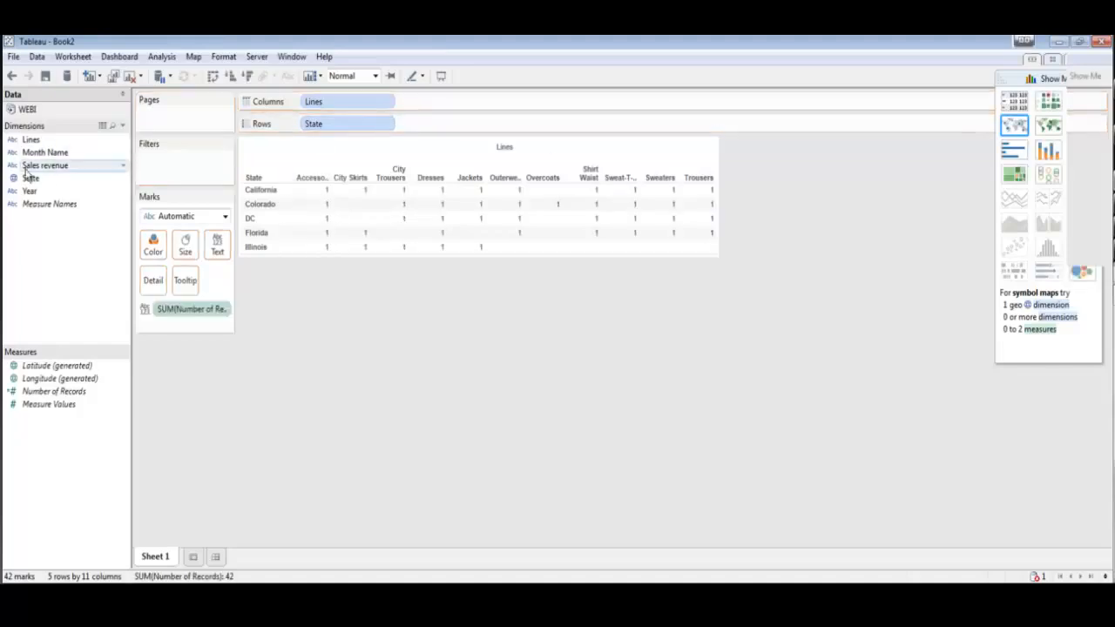
left_click_drag(29, 192, 422, 114)
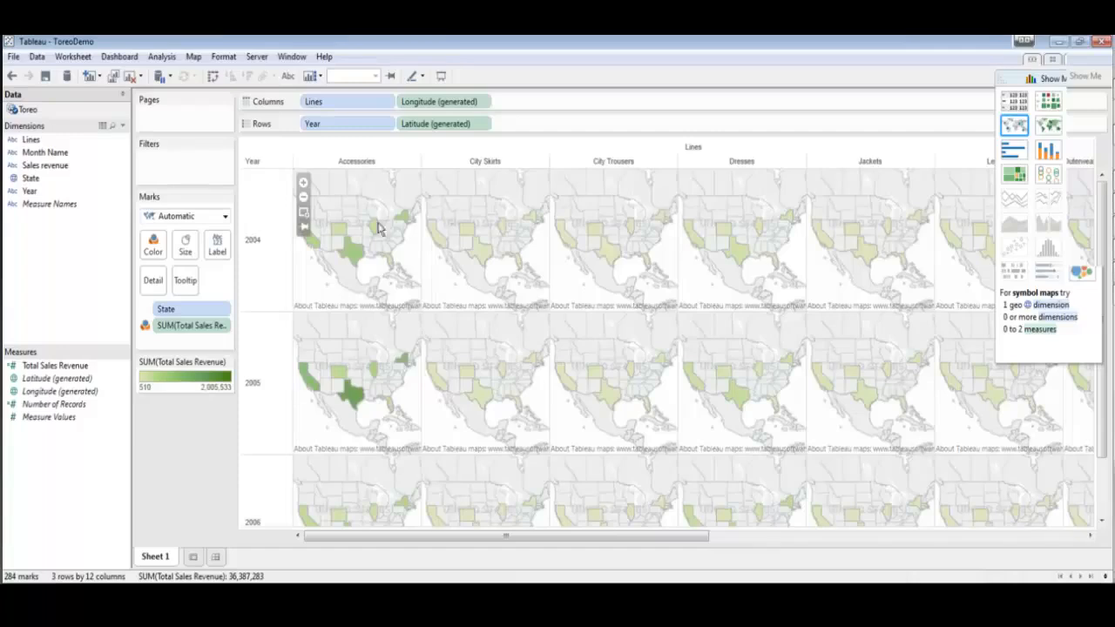
- Switch to stacked bars, move State to Rows, and split each product line by Year
mouse_move(354, 257)
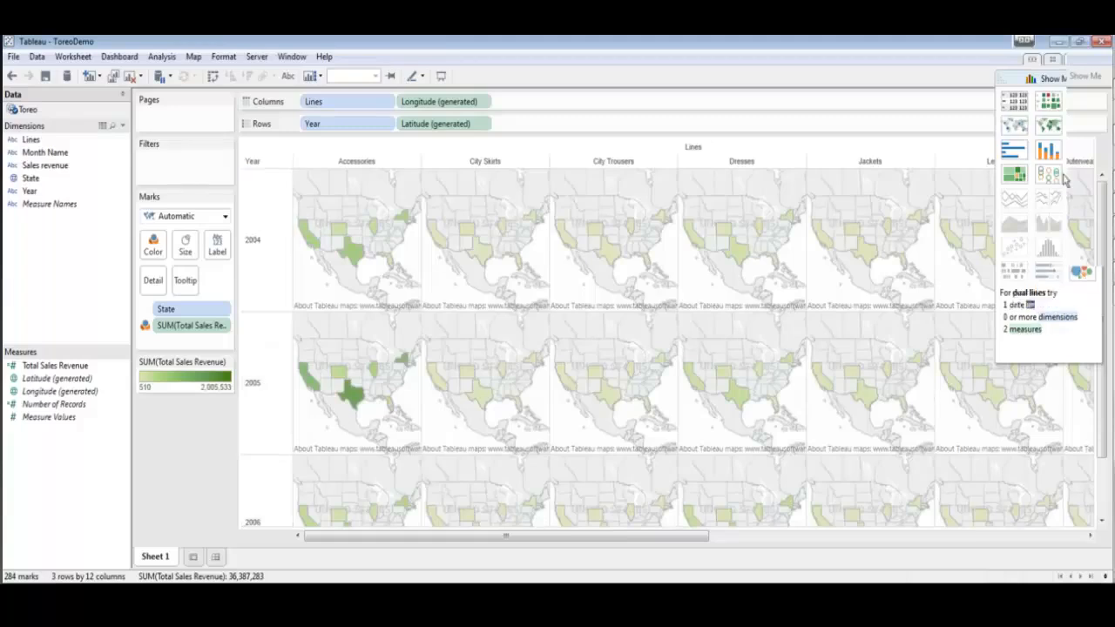
left_click(1016, 105)
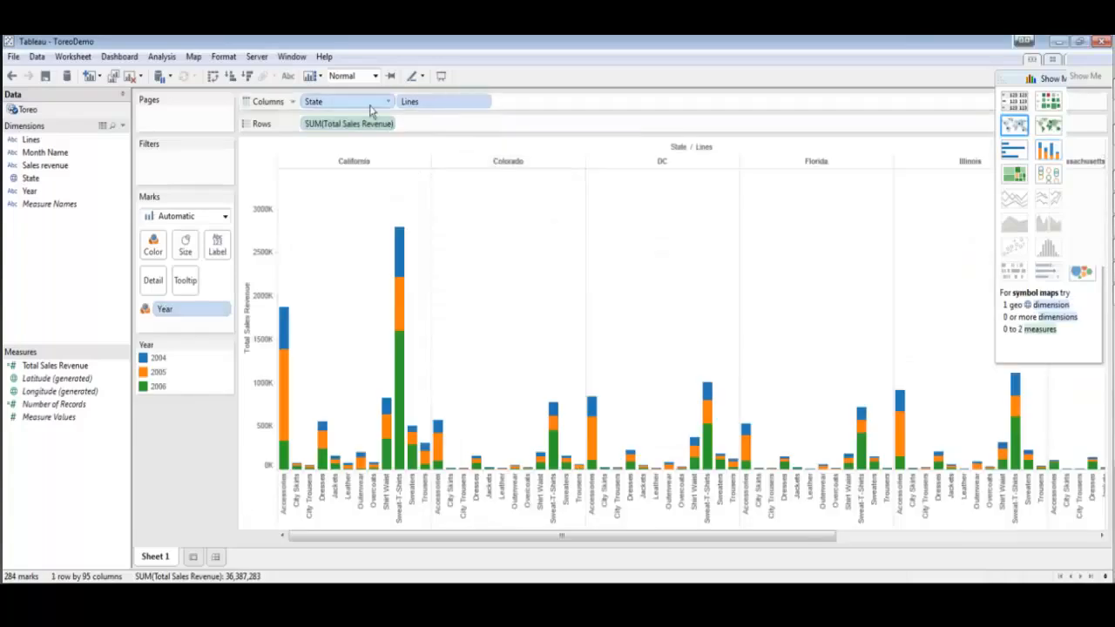
left_click_drag(388, 103, 441, 133)
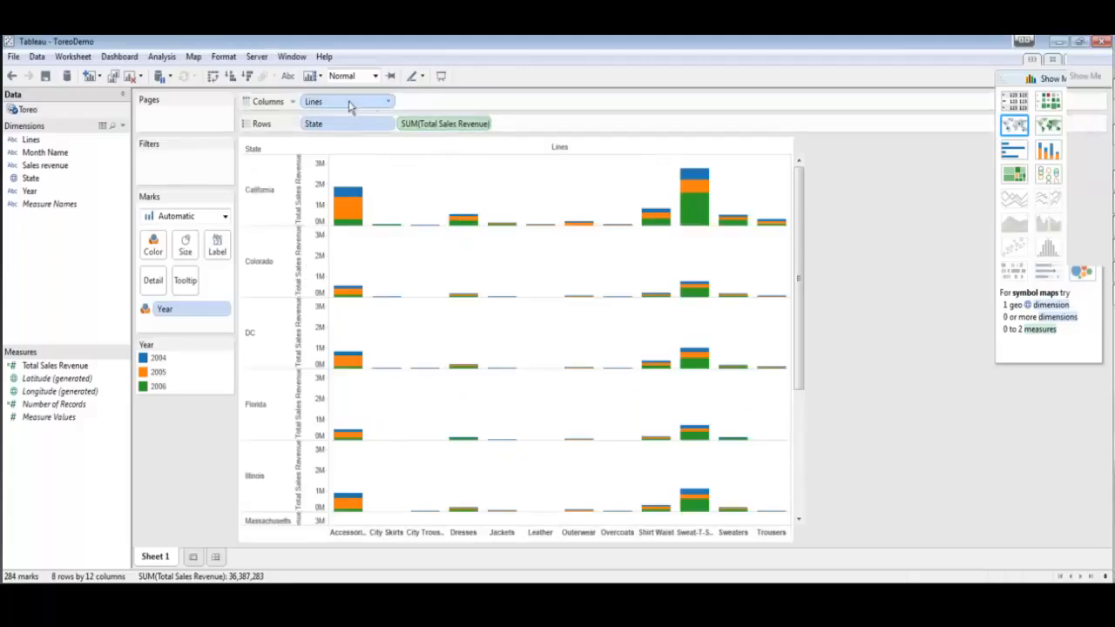
left_click_drag(372, 103, 548, 115)
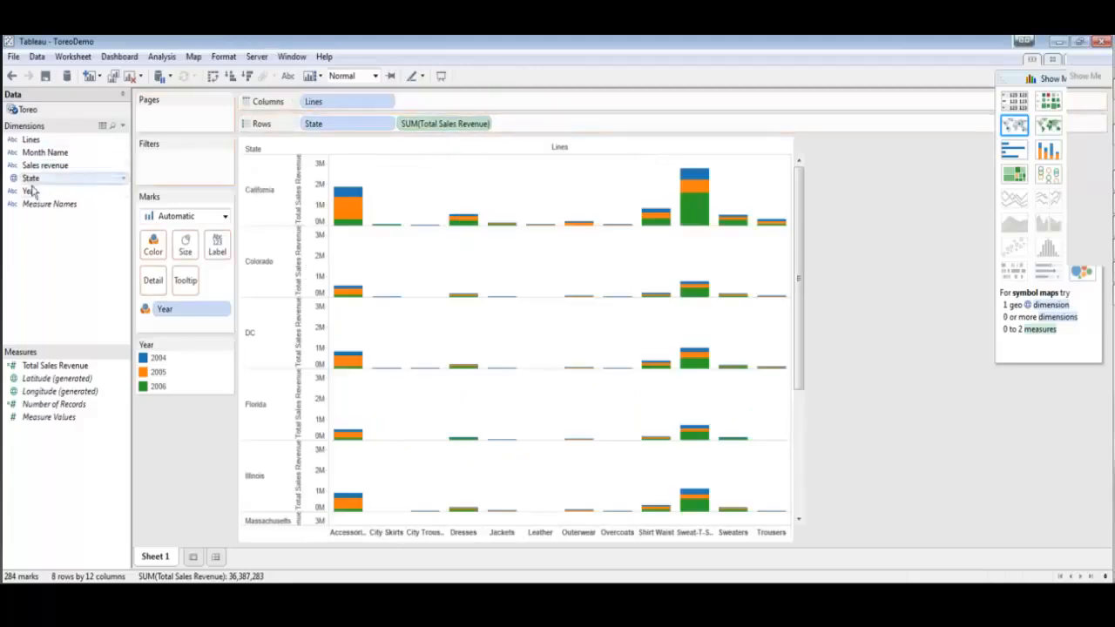
left_click_drag(31, 191, 433, 110)
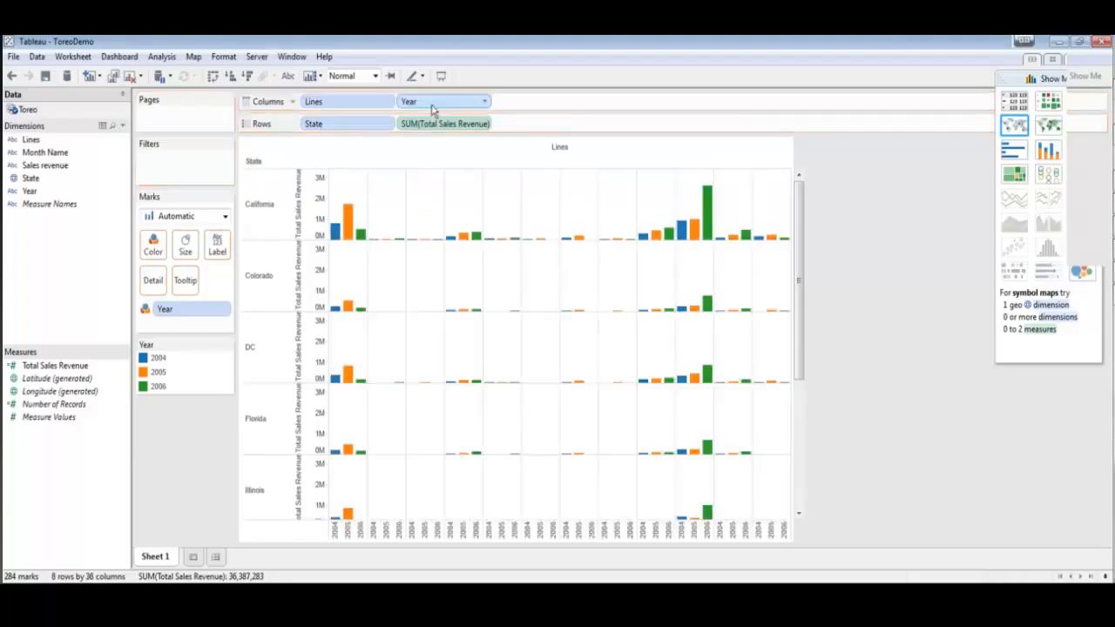